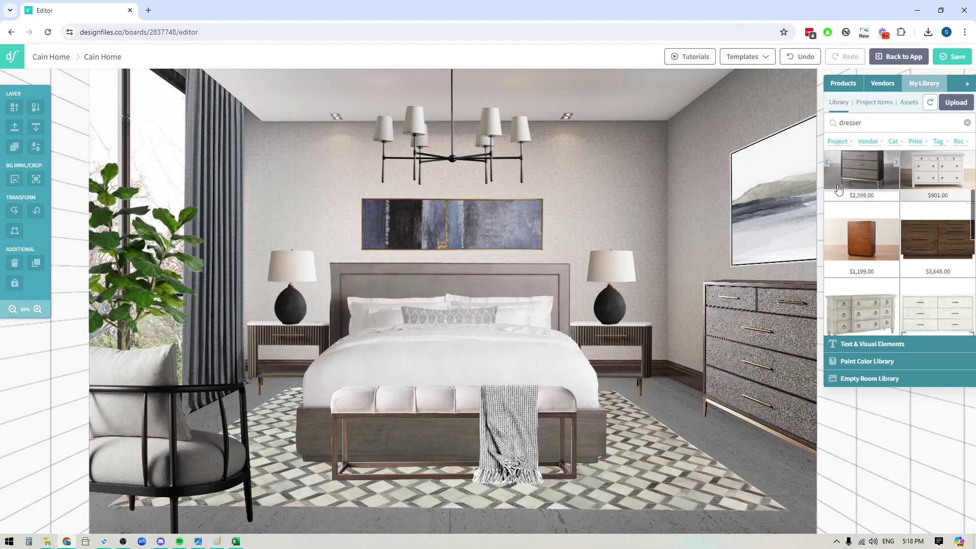
Step: Zoom the board out from 69% to 59% to fit more of the bedroom
click(13, 309)
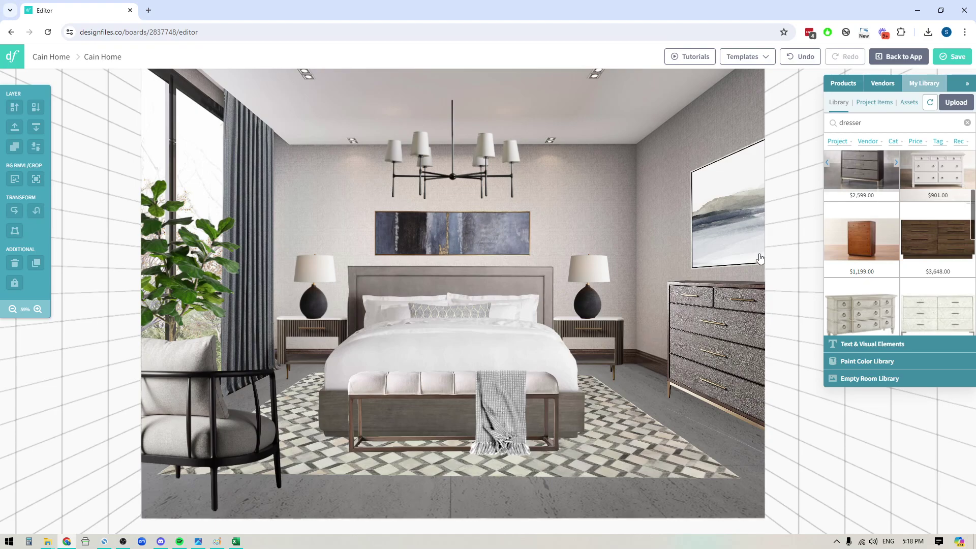
drag(948, 246, 424, 309)
drag(536, 338, 421, 297)
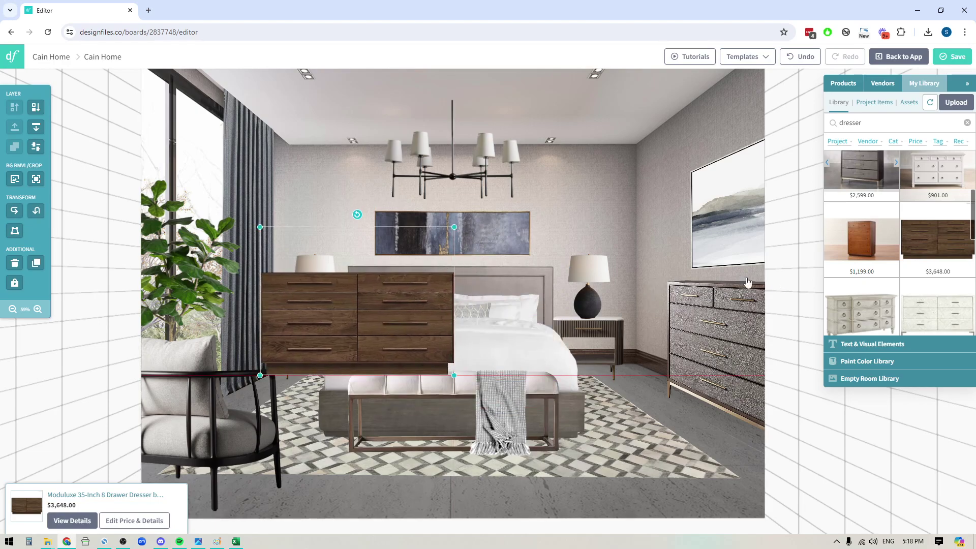
drag(336, 318, 384, 331)
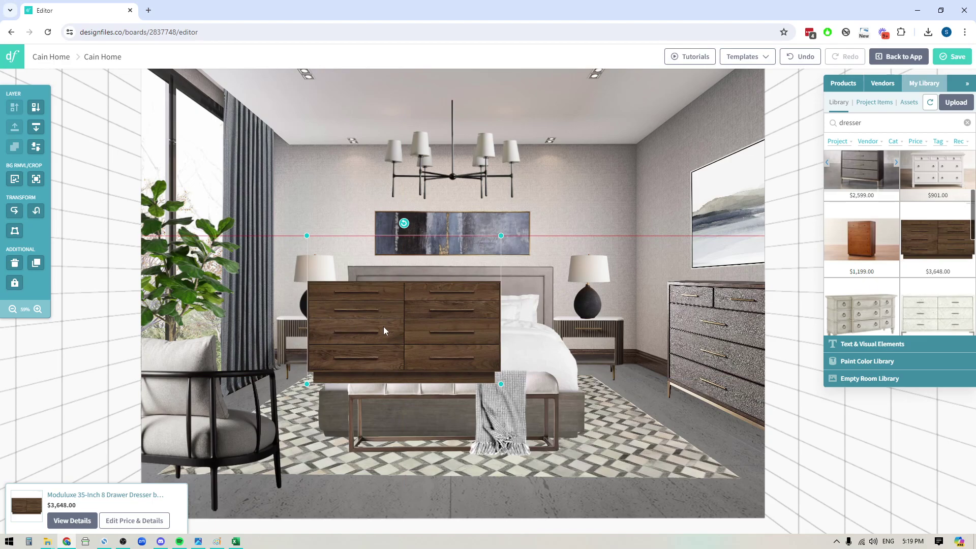
drag(383, 326, 467, 291)
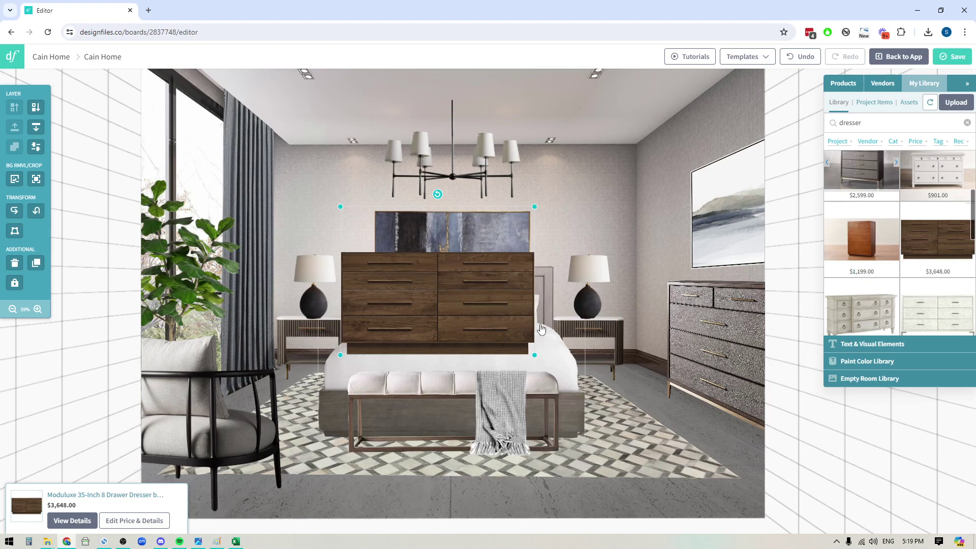
drag(491, 315, 505, 344)
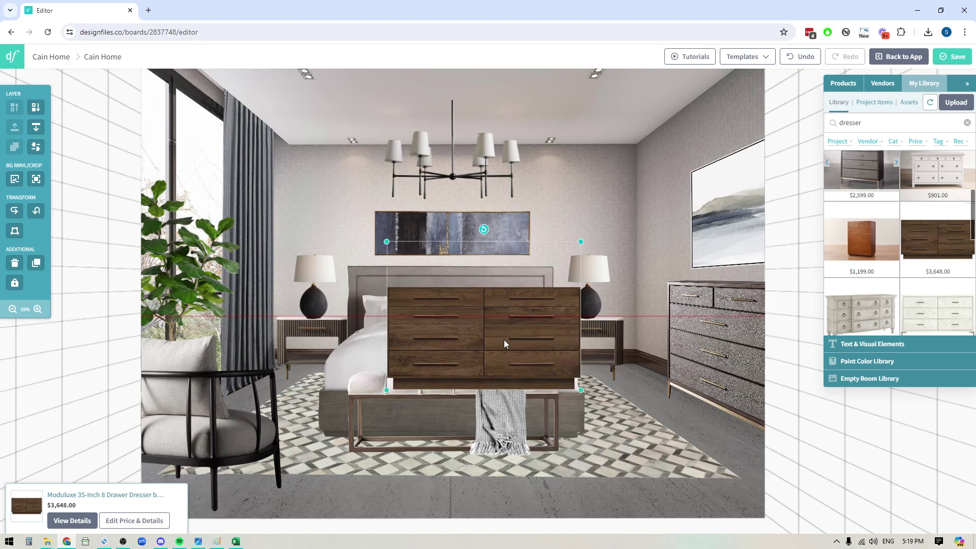
key(Delete)
drag(865, 178, 403, 342)
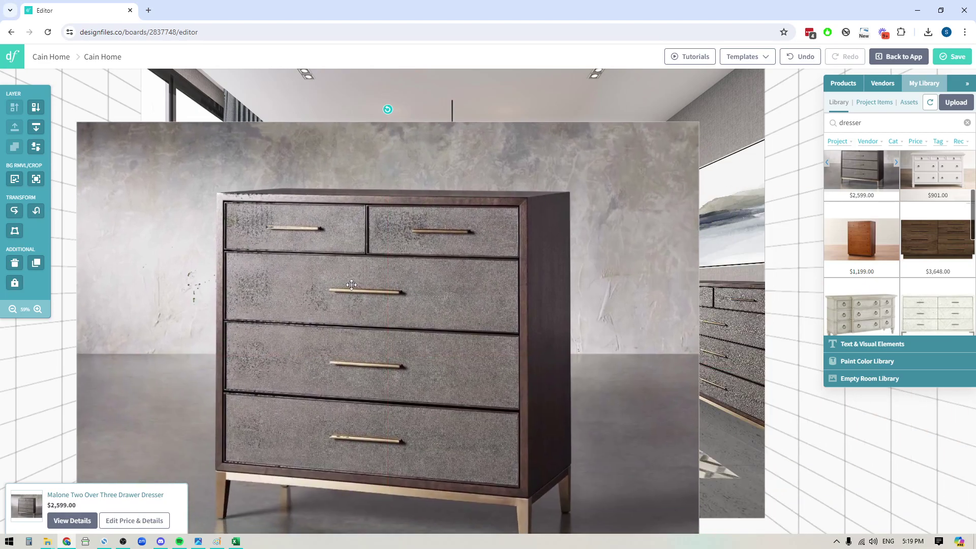
drag(351, 285, 329, 228)
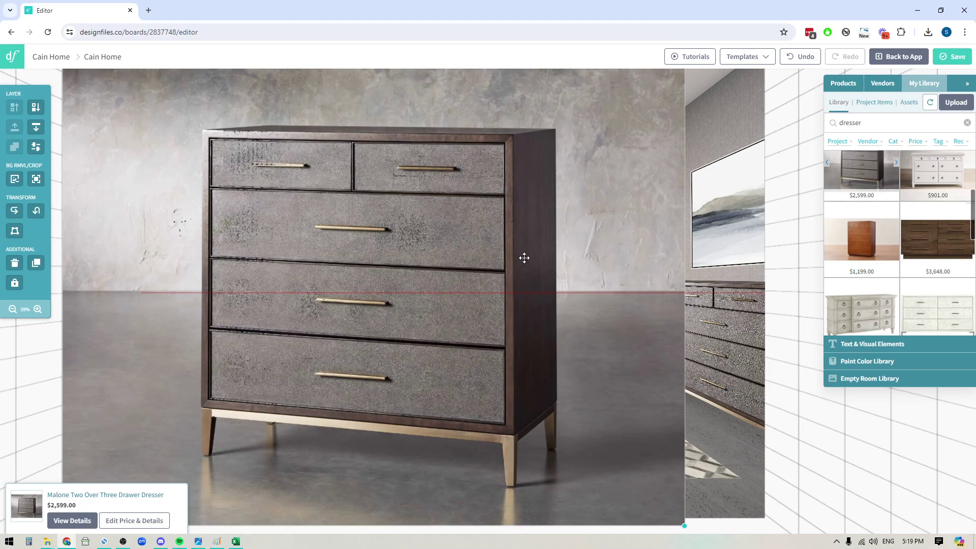
key(Delete)
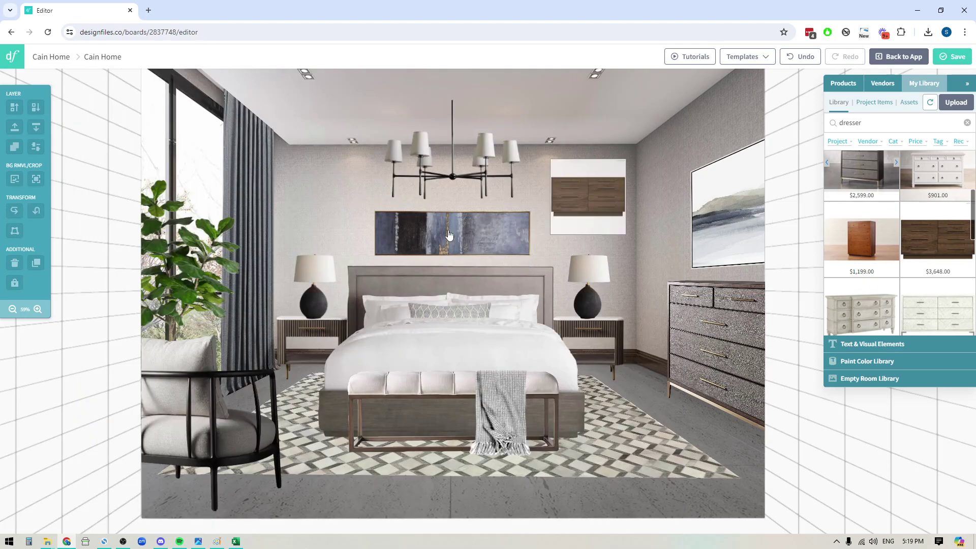
key(ctrl+z)
drag(466, 295, 487, 316)
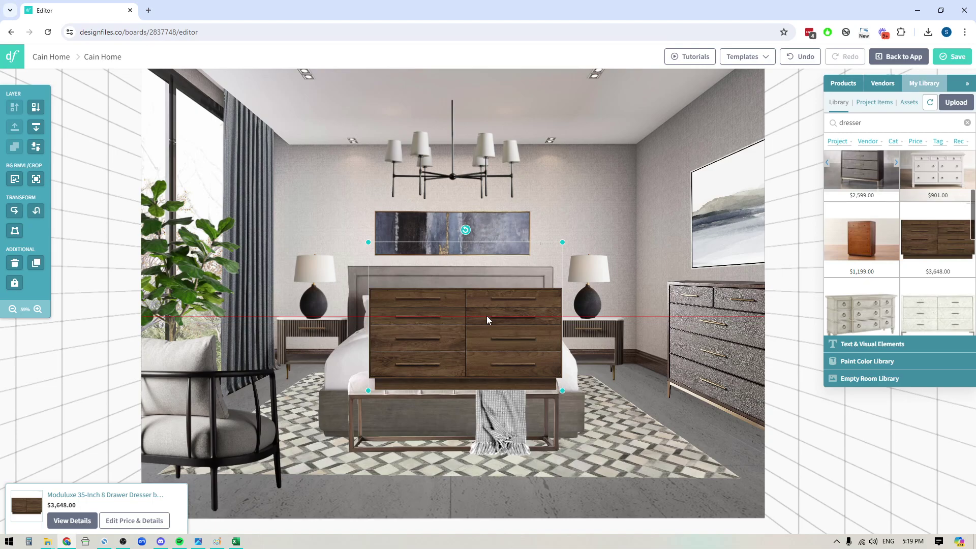
drag(473, 362, 467, 292)
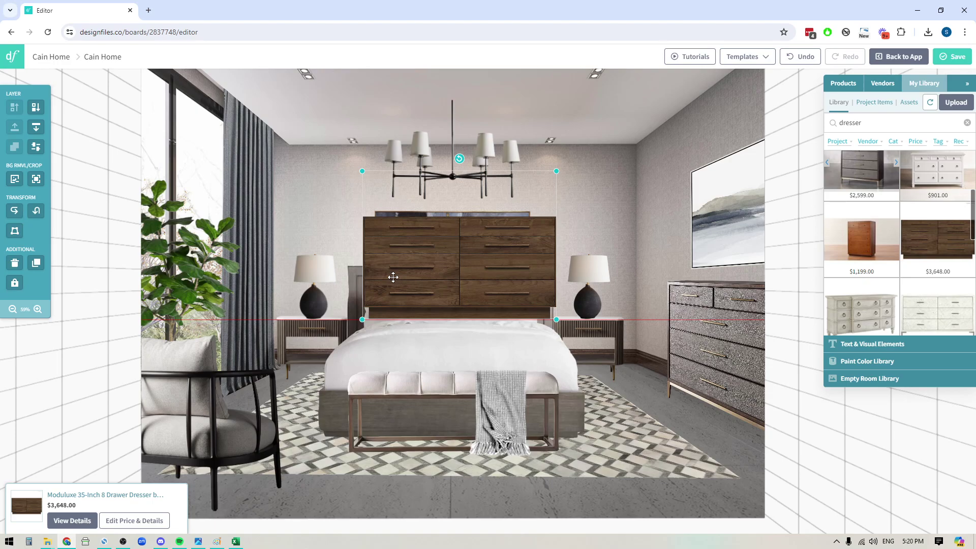
key(Delete)
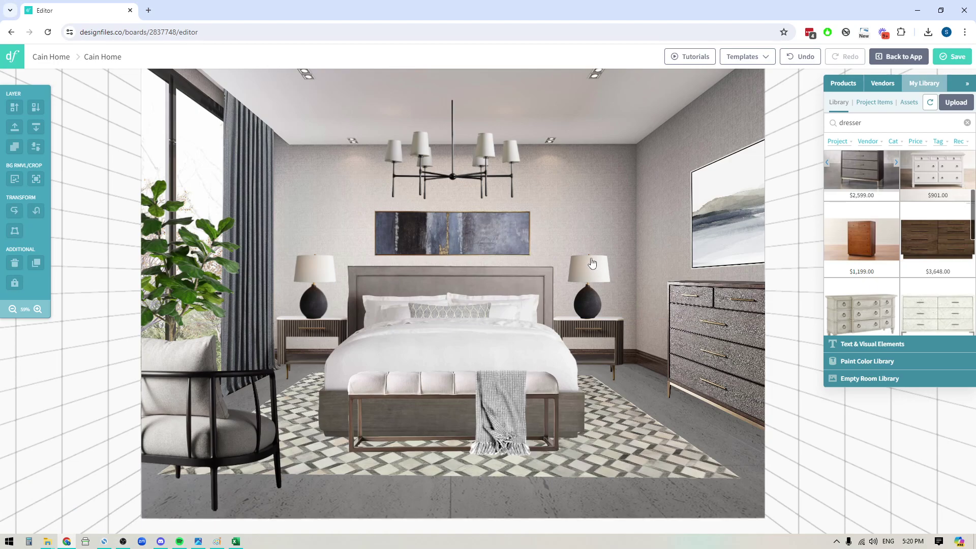
Step: Add a perspective grid from Visual Elements, centre its vanishing point on the bed, and stretch it over the room
click(854, 344)
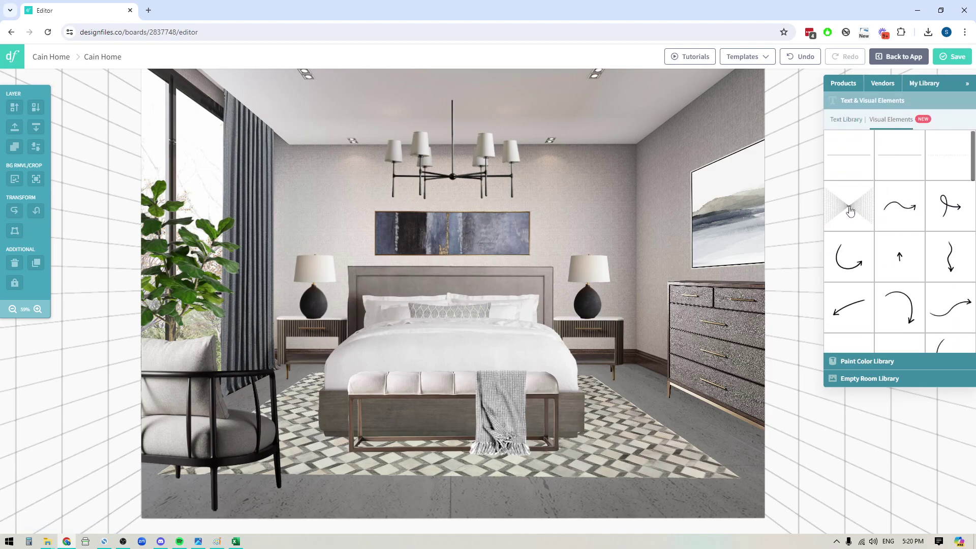
drag(850, 210, 366, 306)
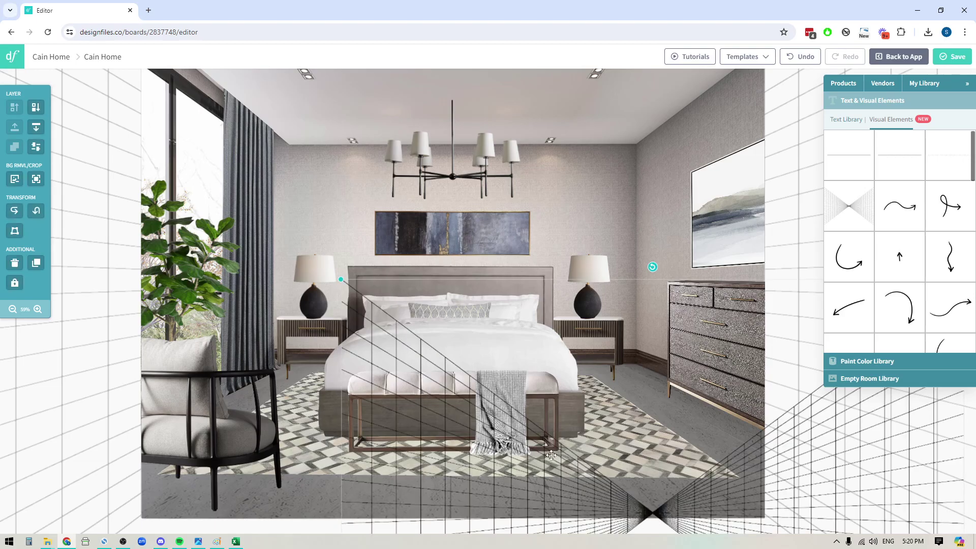
drag(652, 513, 450, 311)
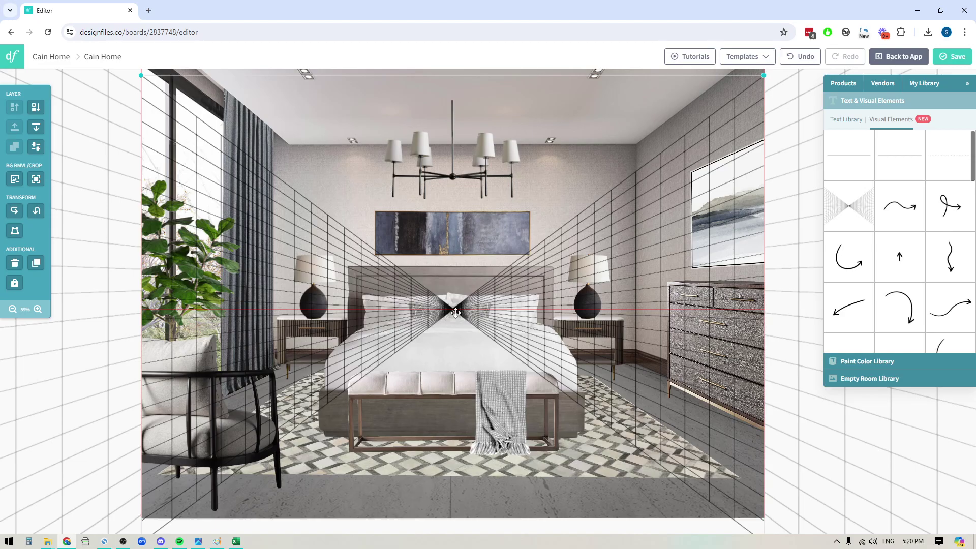
drag(460, 306, 450, 264)
Step: Delete the added grid and set the background perspective grid's transparency to 100
key(Delete)
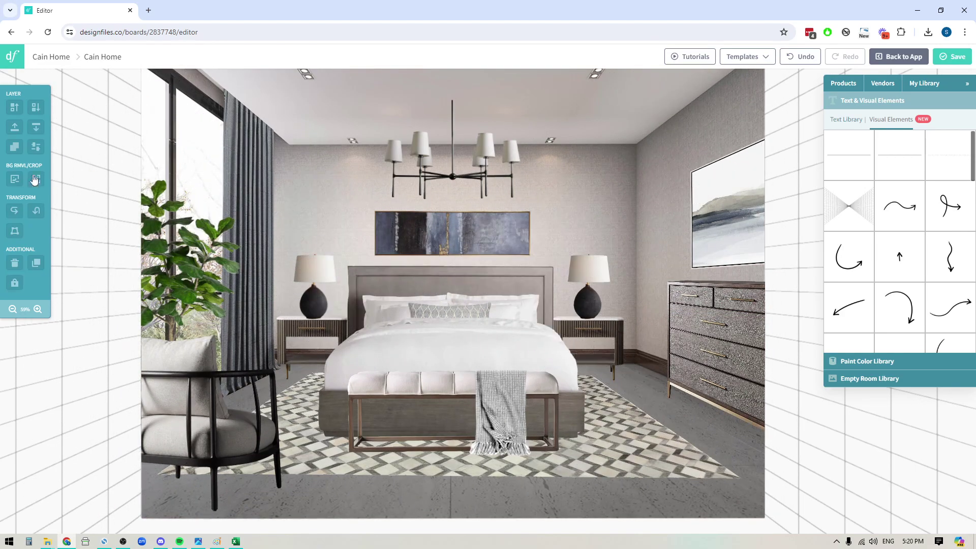
click(11, 309)
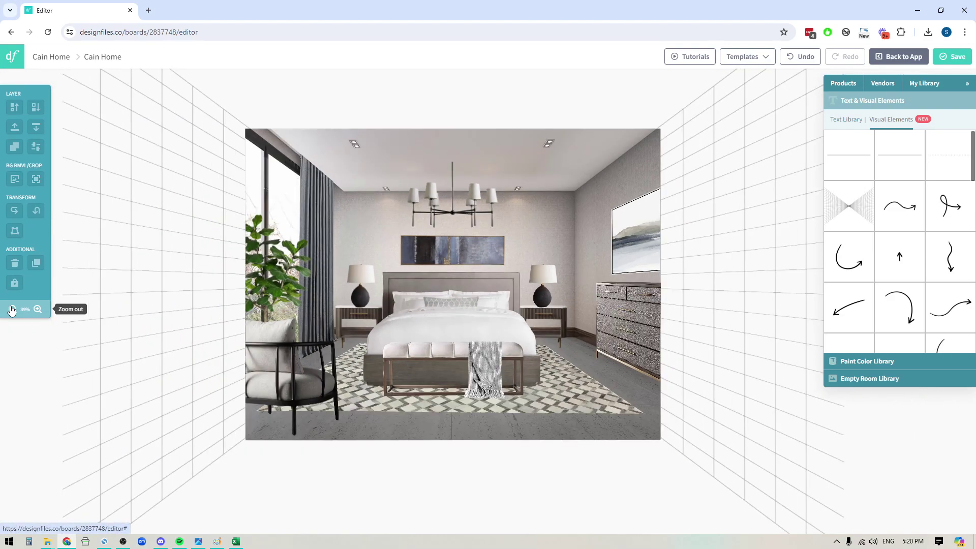
click(12, 310)
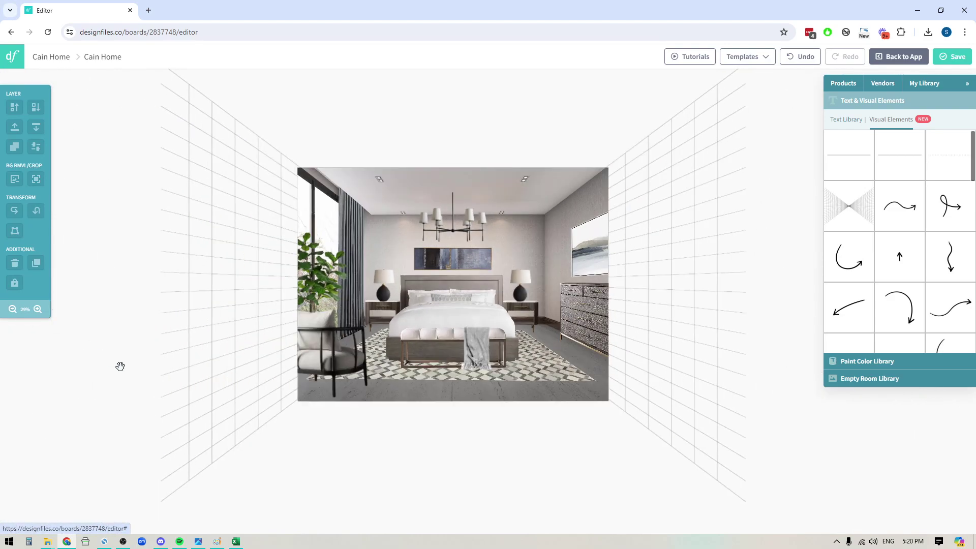
click(191, 222)
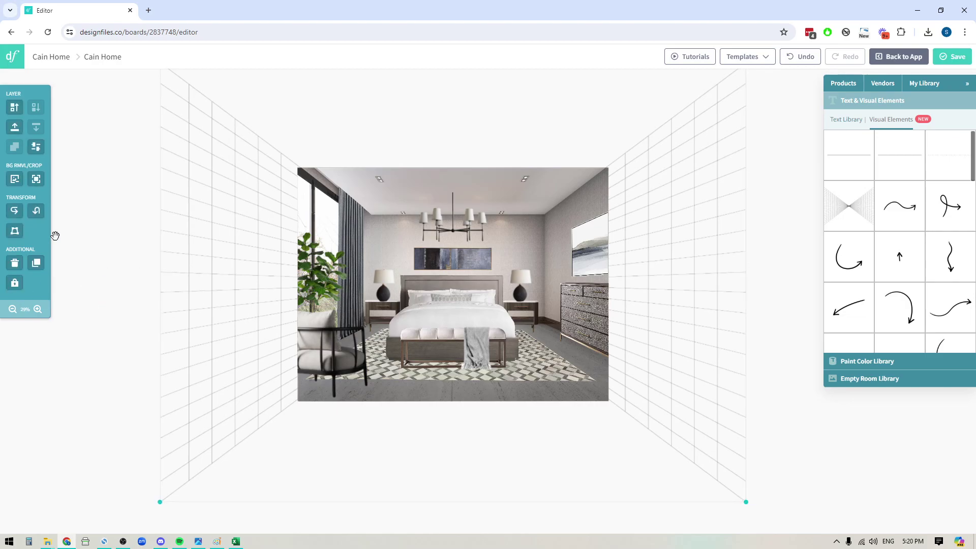
click(35, 148)
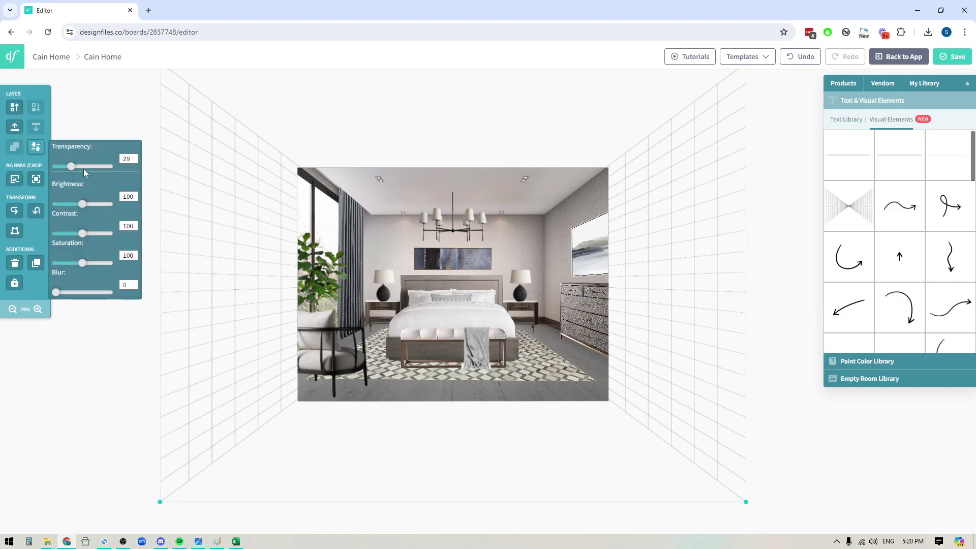
drag(77, 166, 153, 163)
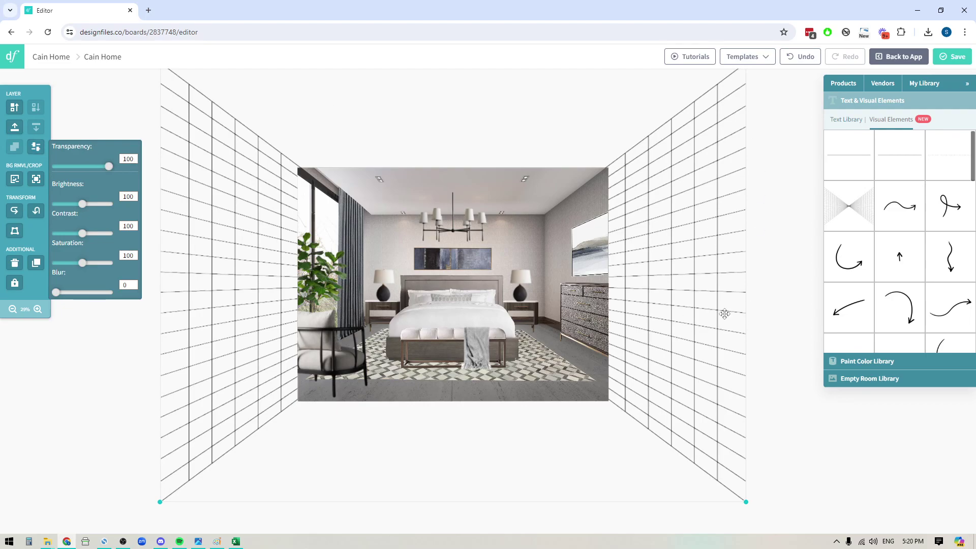
click(37, 309)
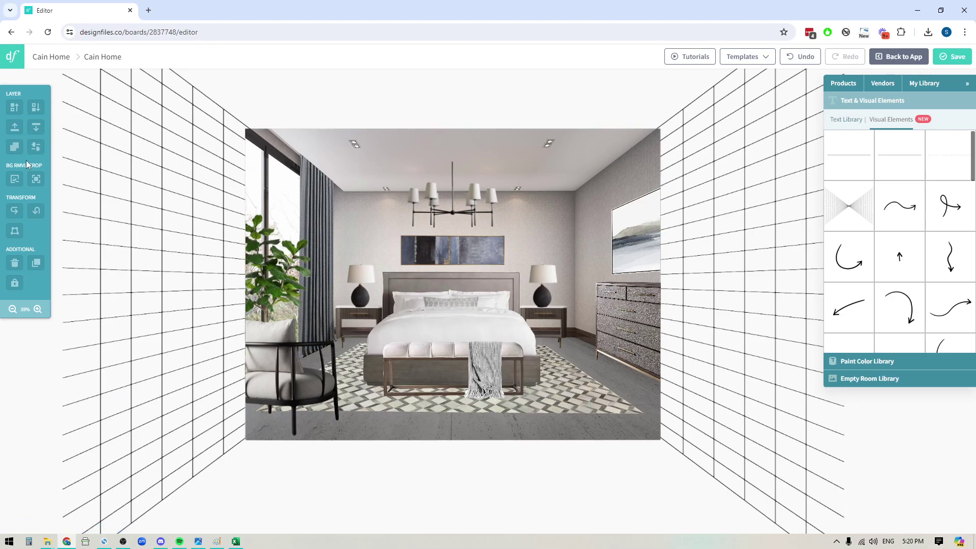
Step: Bring the grid wall forward one layer and lock the grid background in place
click(134, 202)
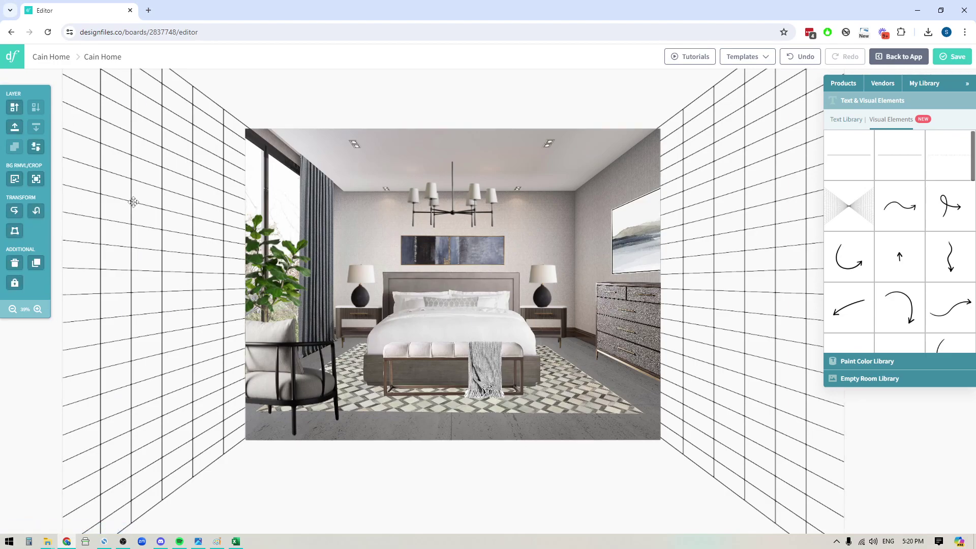
click(14, 108)
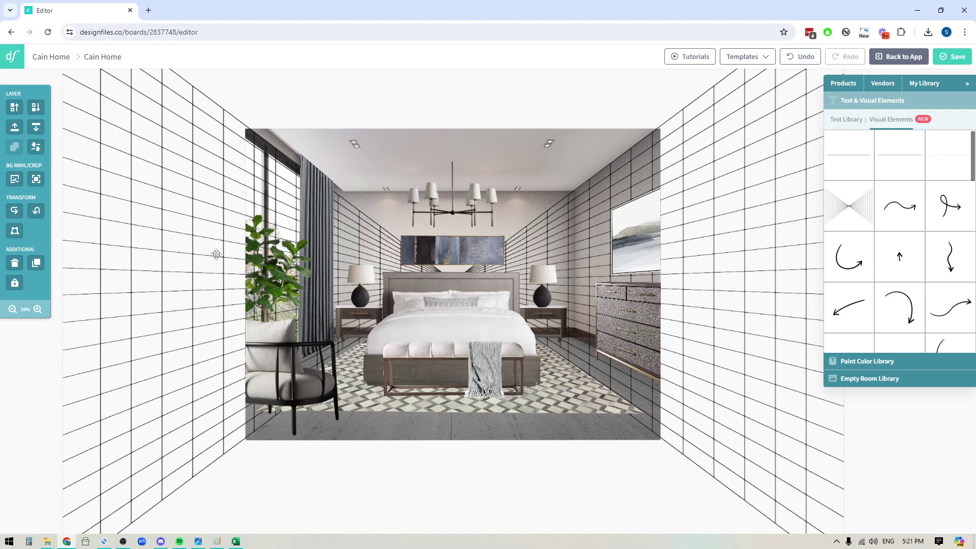
click(15, 285)
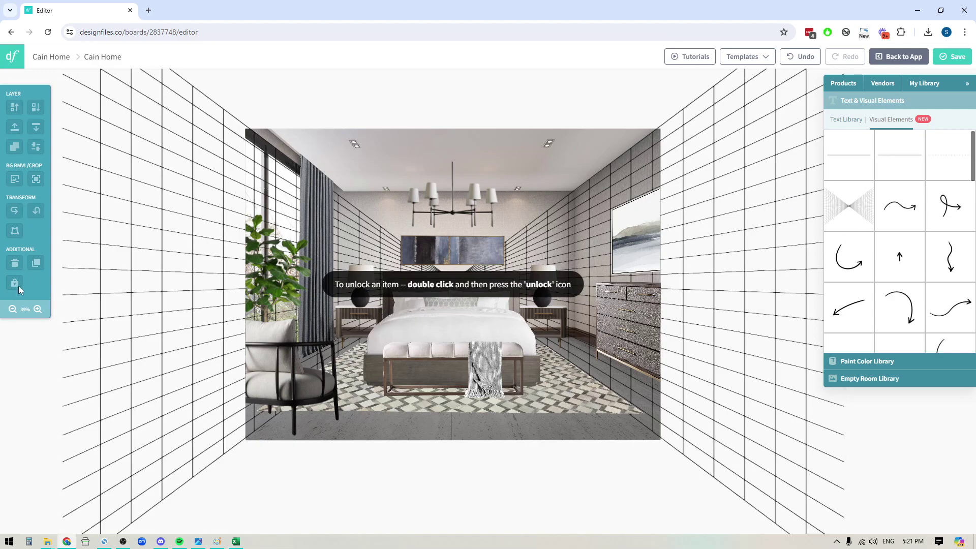
double_click(131, 274)
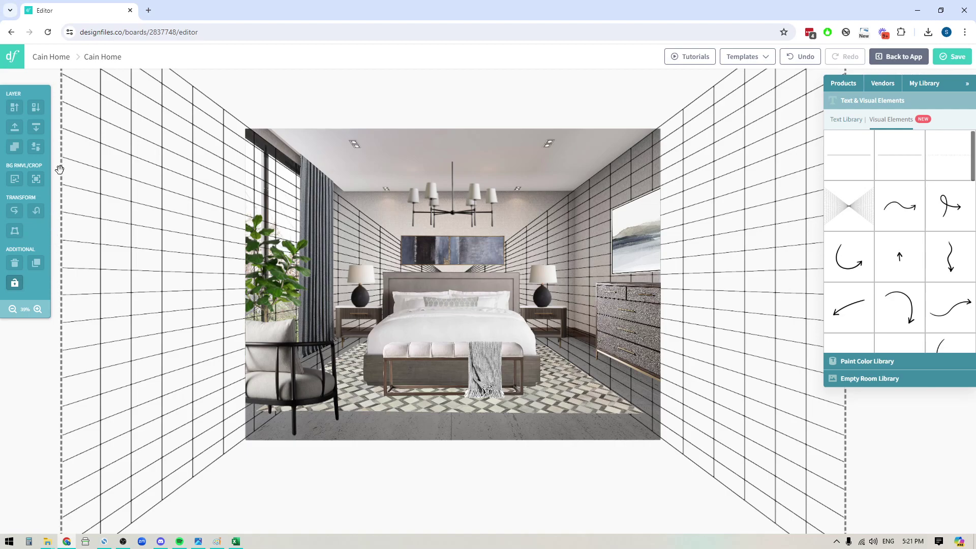
click(15, 283)
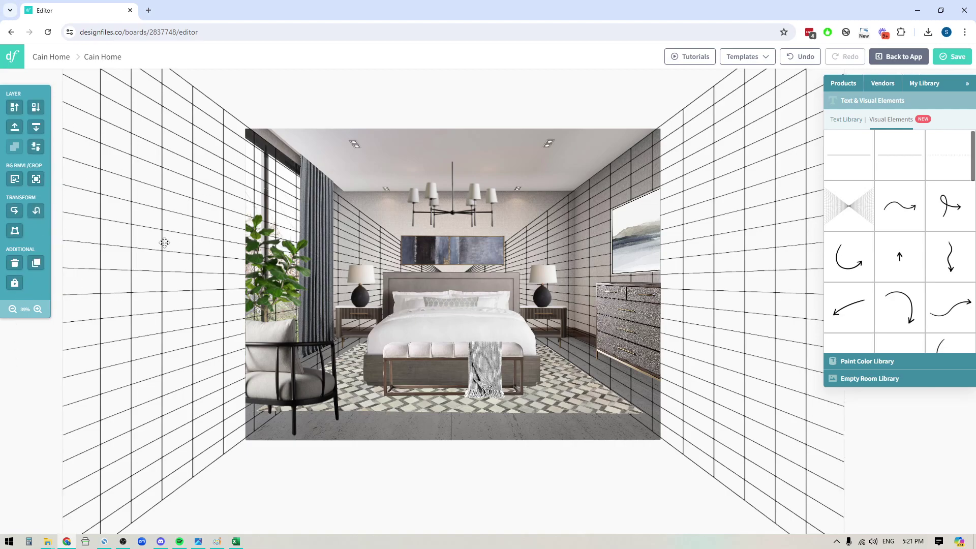
click(15, 283)
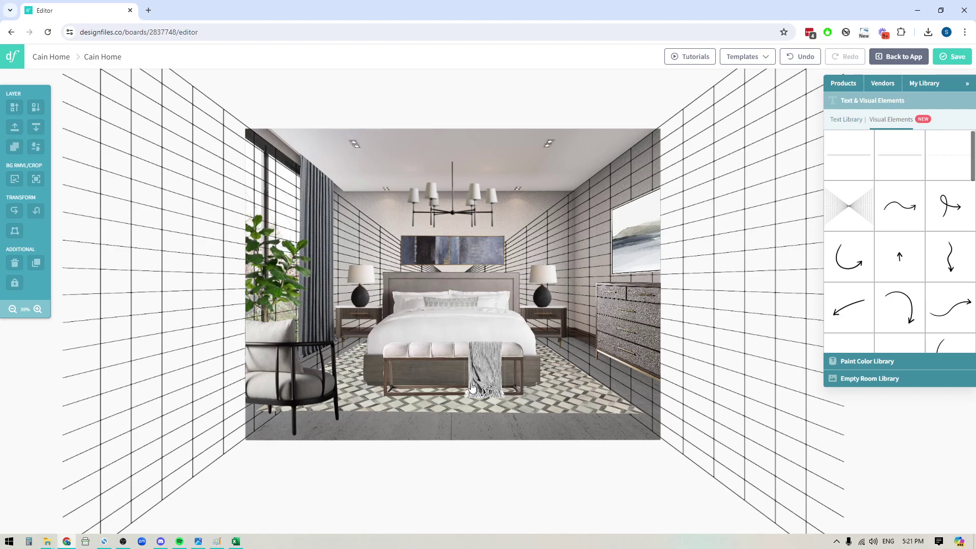
Step: Zoom in and delete the existing dresser on the right wall
click(38, 310)
click(38, 309)
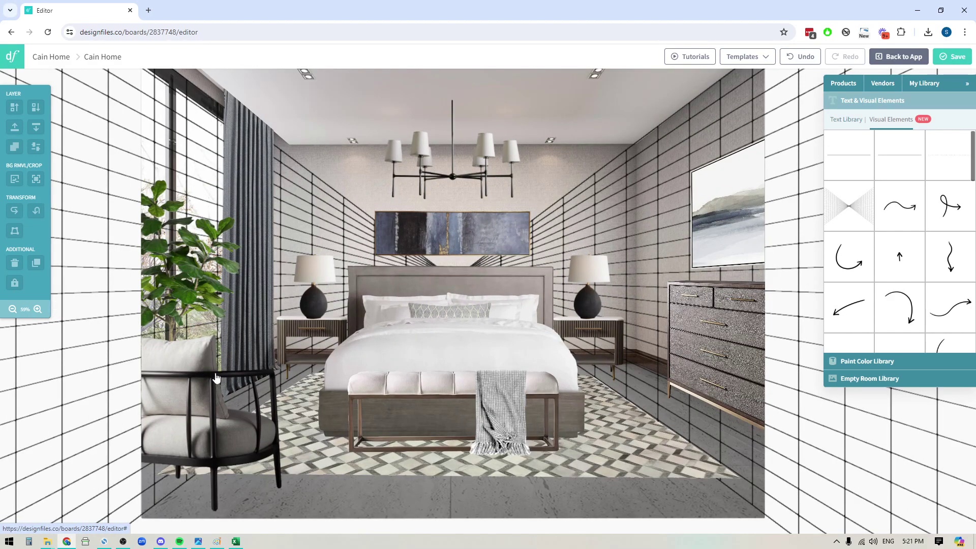
click(939, 98)
click(727, 331)
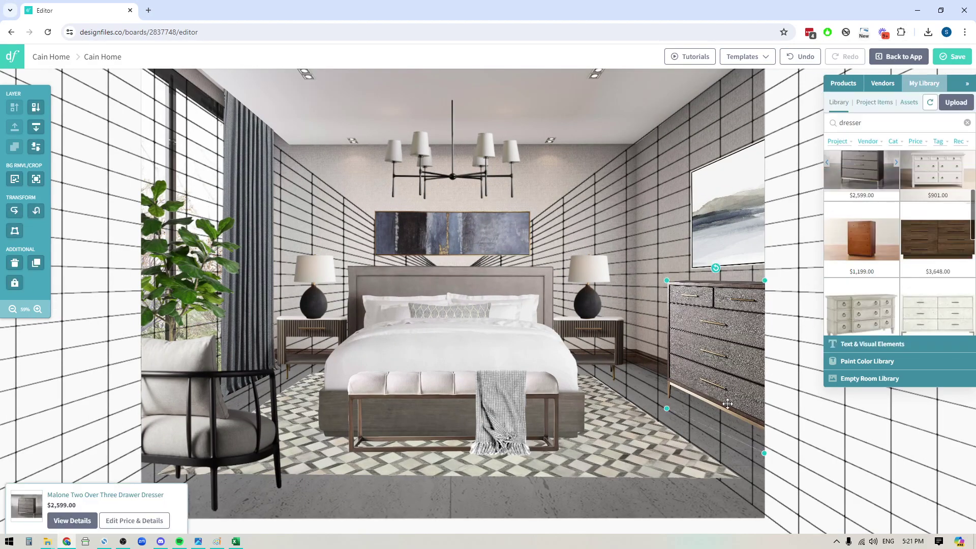
key(Delete)
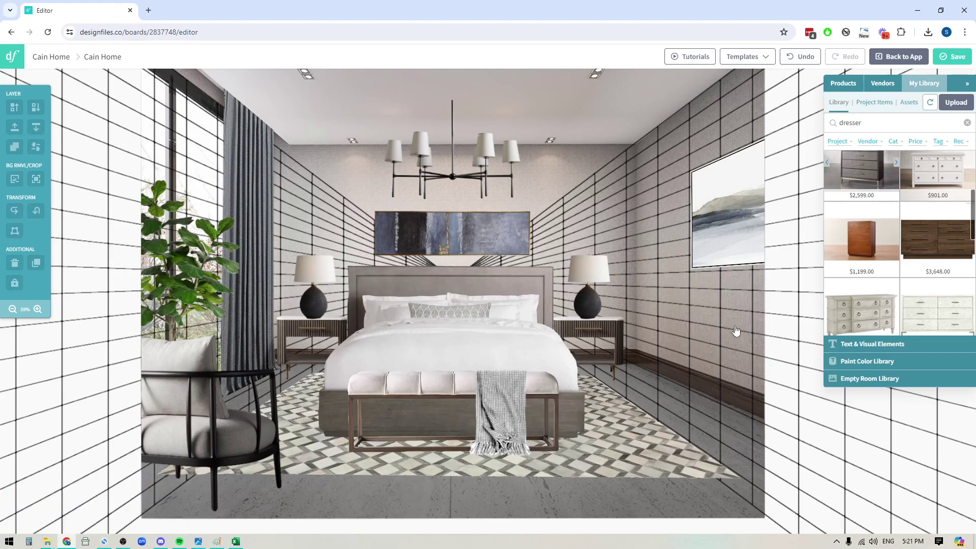
Step: Restore the Malone dresser image, nudge it up, and strip its photo background with Magic Remover
key(ctrl+z)
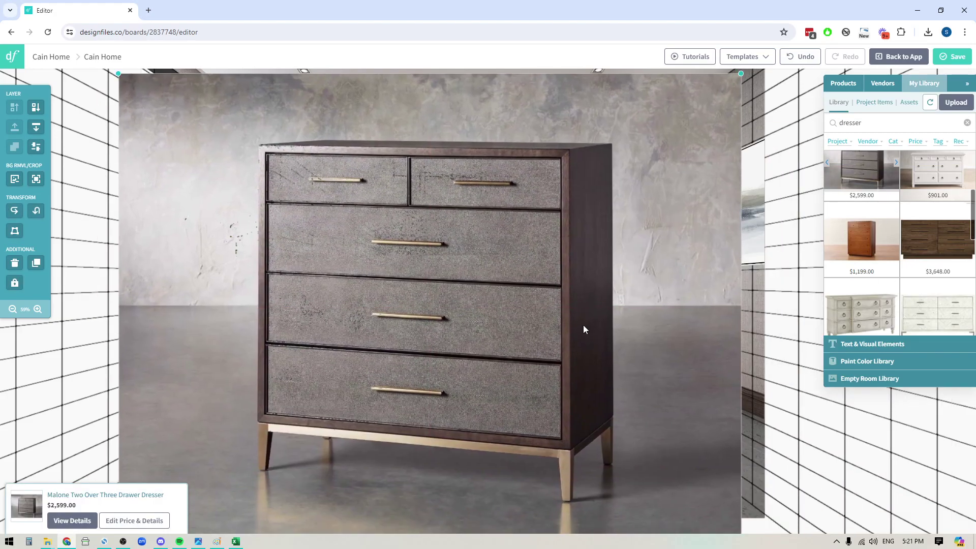
drag(459, 274, 500, 263)
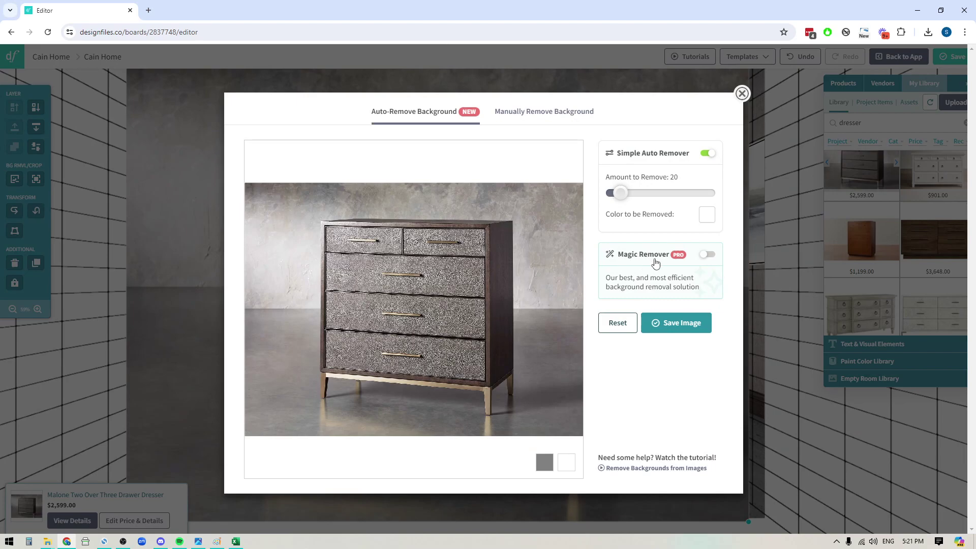
click(706, 254)
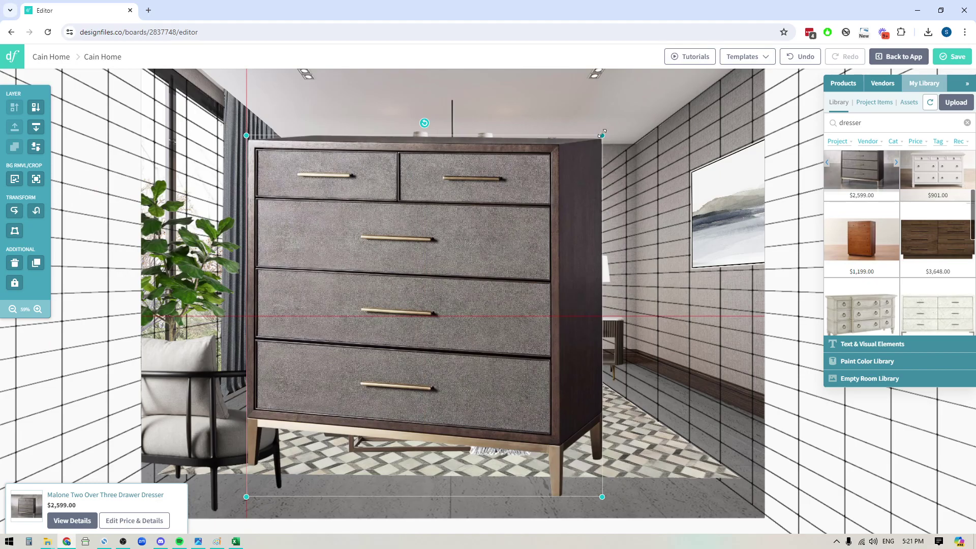
Step: Scale the Malone dresser down and position it on the right wall beneath the artwork
drag(602, 133, 393, 348)
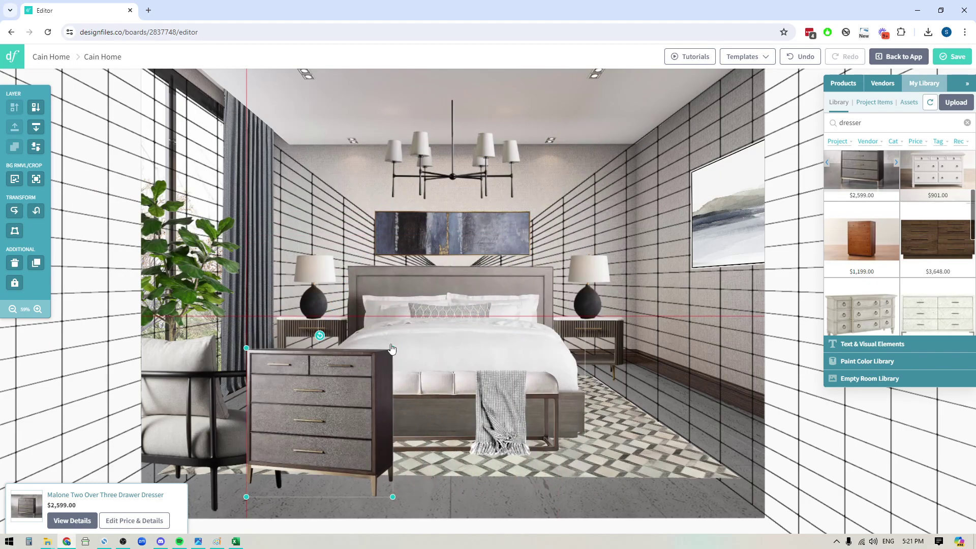
drag(312, 406, 733, 332)
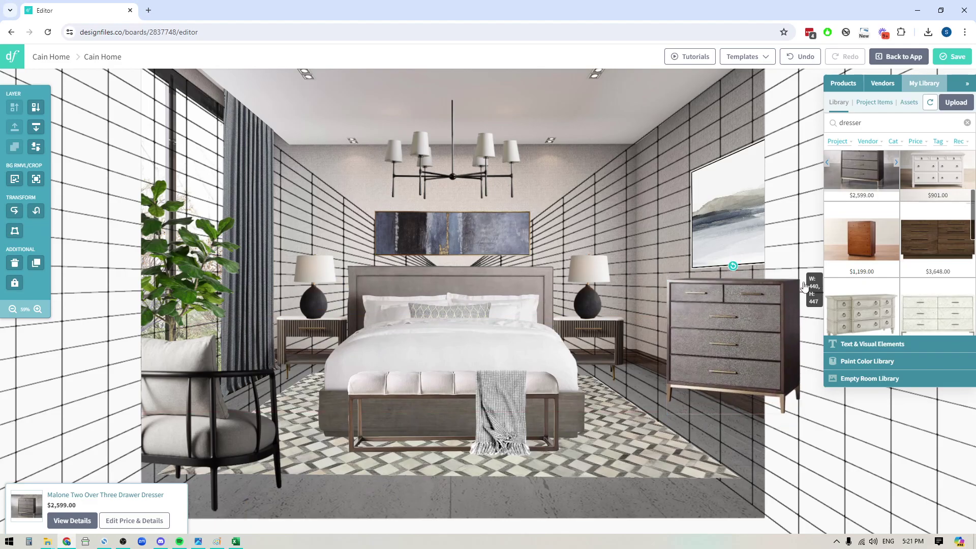
drag(711, 345, 720, 346)
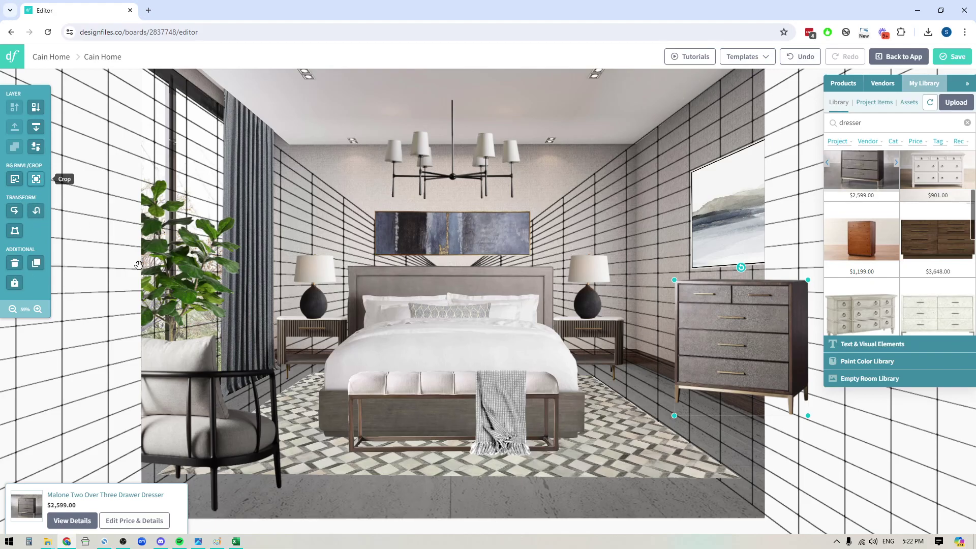
Step: Crop the dresser's right side to end at the bedroom image's edge
drag(808, 281, 763, 285)
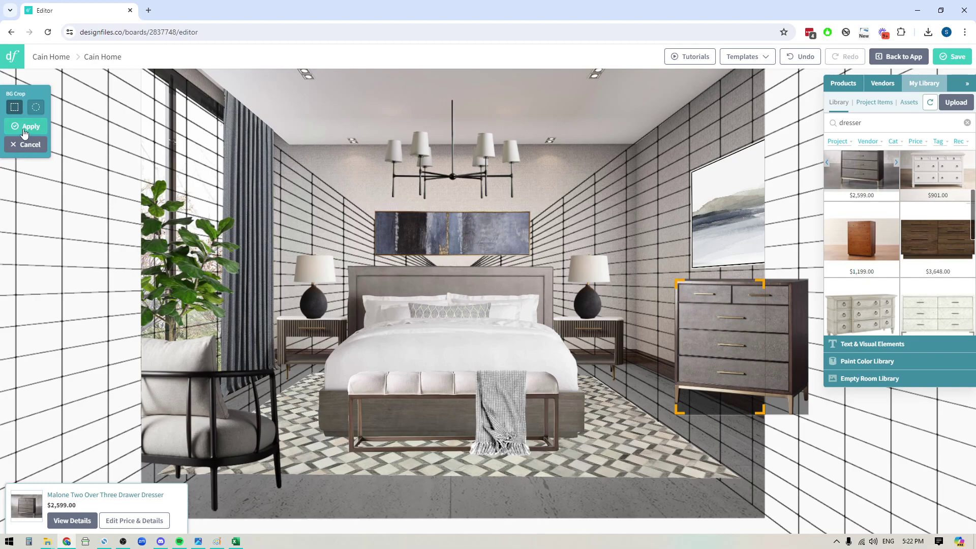
click(702, 388)
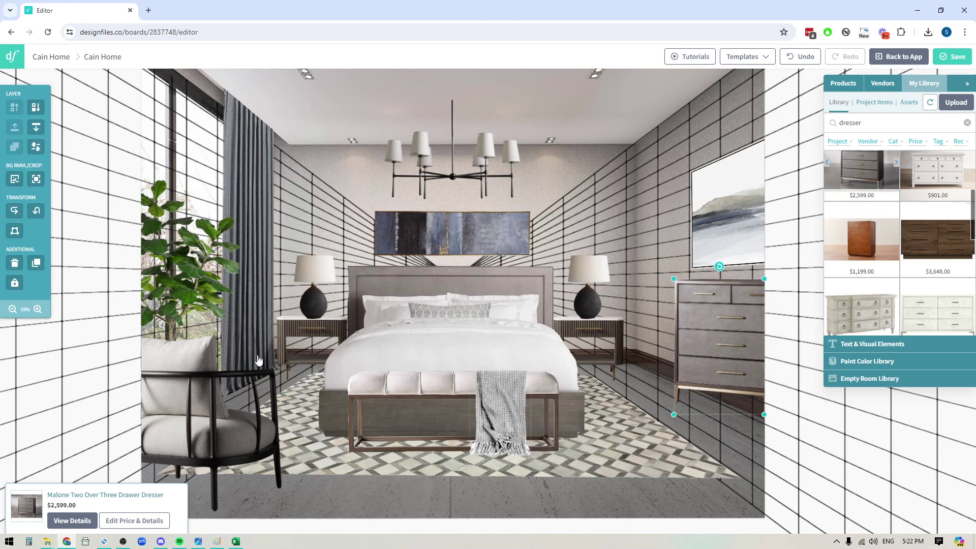
Step: Distort the dresser's perspective by lowering its bottom-right corner to follow the wall grid
click(15, 232)
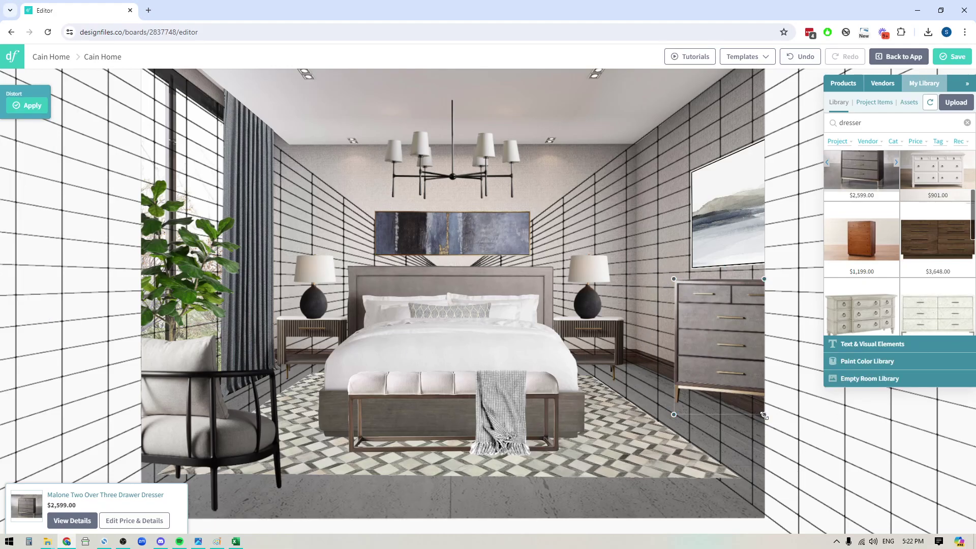
drag(764, 415, 765, 454)
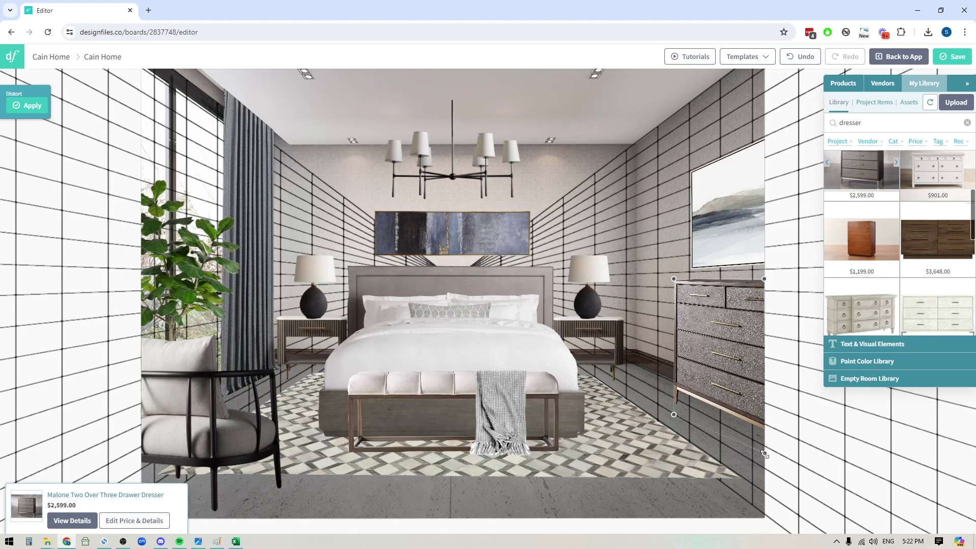
drag(762, 453, 763, 454)
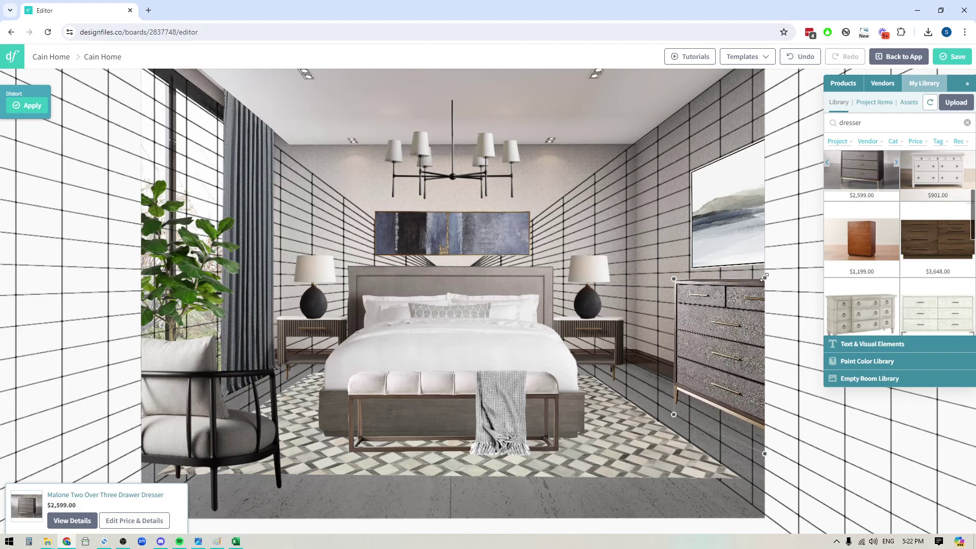
Step: Apply the dresser's perspective distortion and send the grid to the bottom layer behind the room
click(34, 107)
click(13, 310)
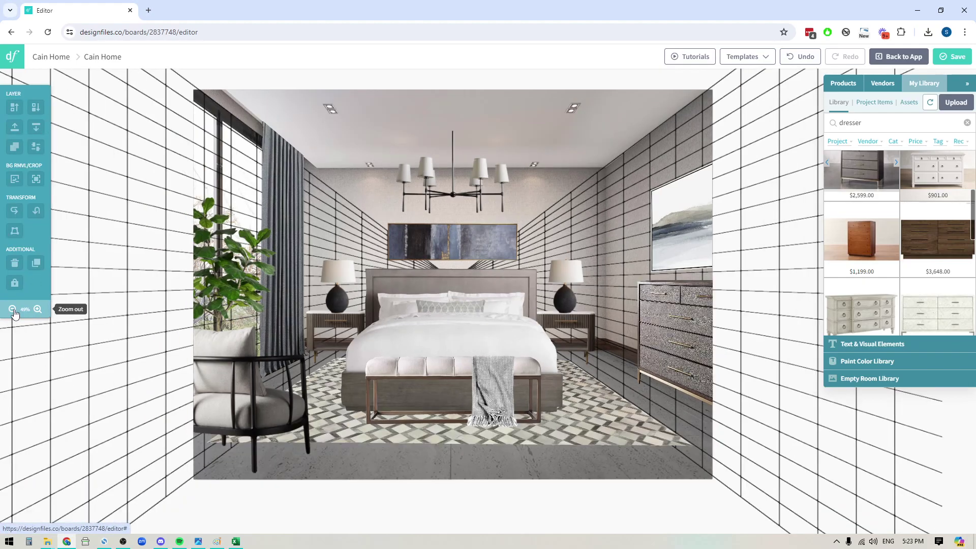
click(14, 311)
click(148, 349)
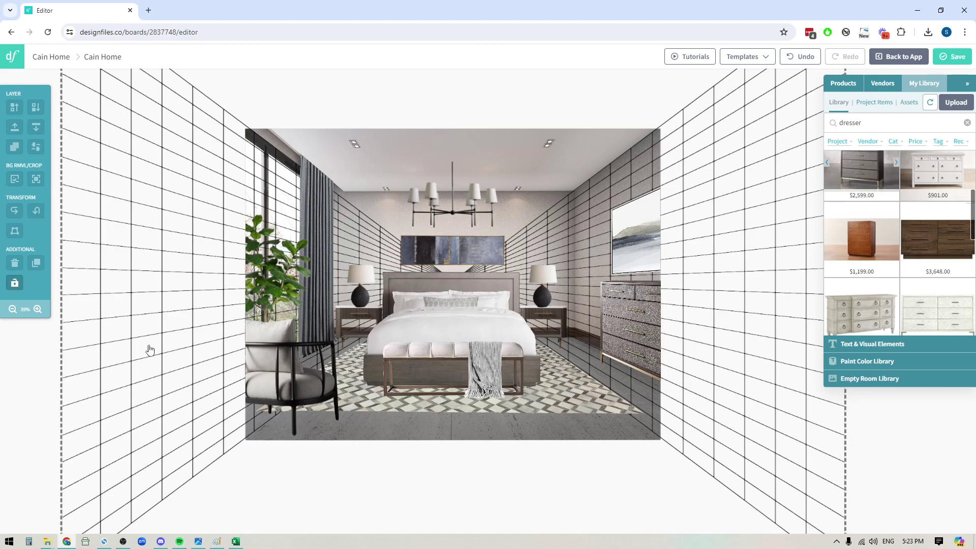
click(38, 128)
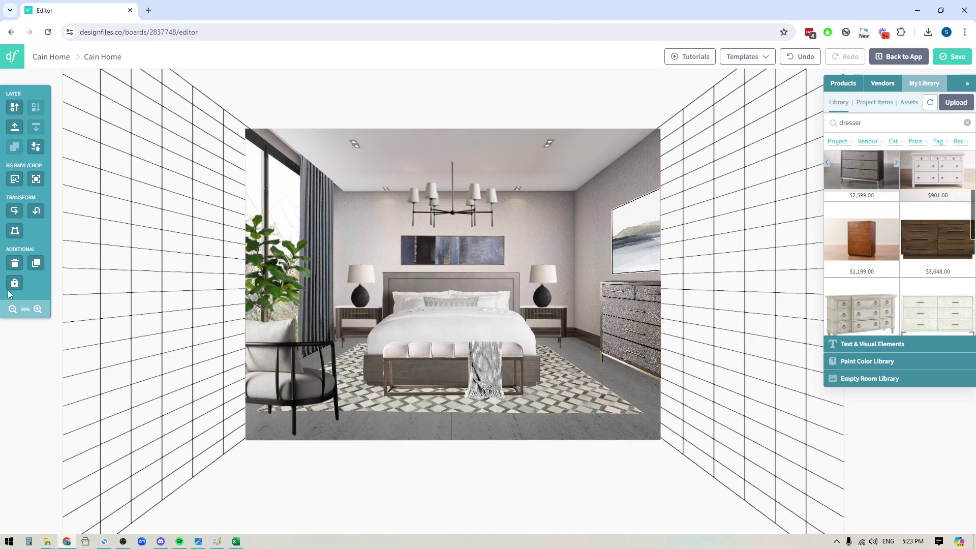
click(38, 310)
click(38, 310)
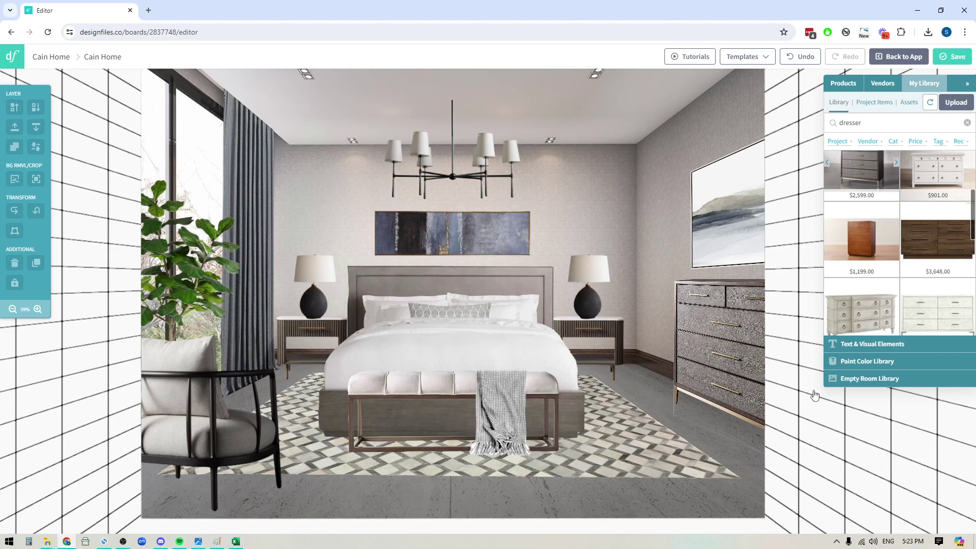
Step: Place the $3,648 brown dresser from the saved results centred over the bed
click(844, 344)
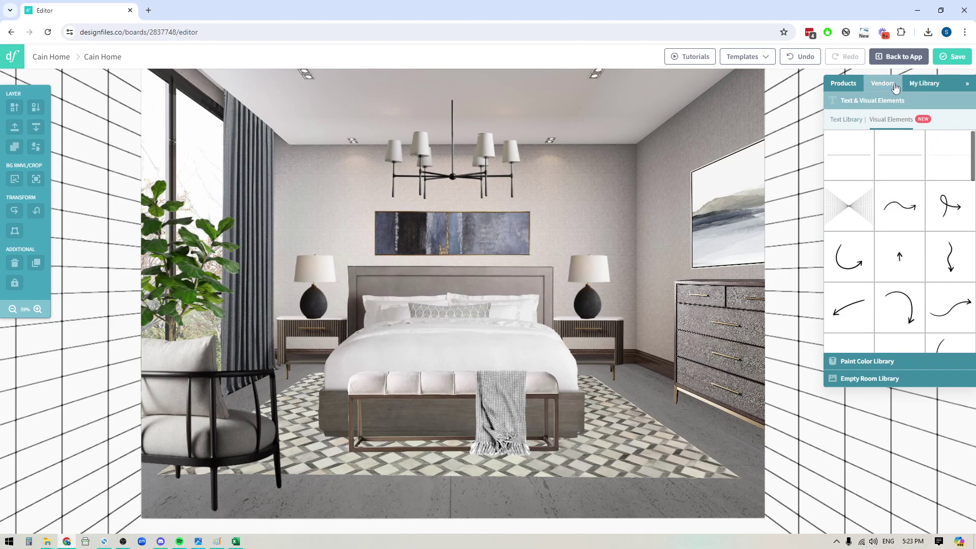
click(914, 85)
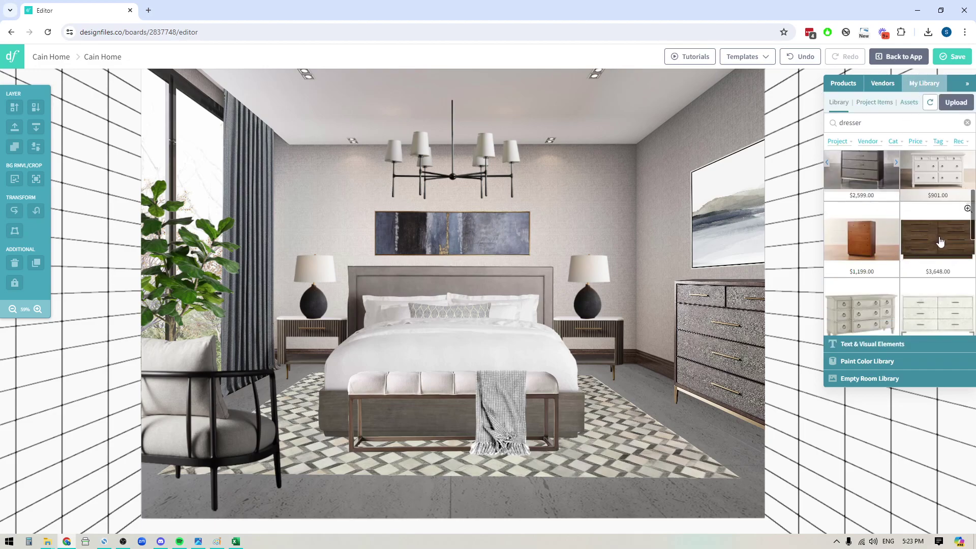
drag(939, 242, 488, 334)
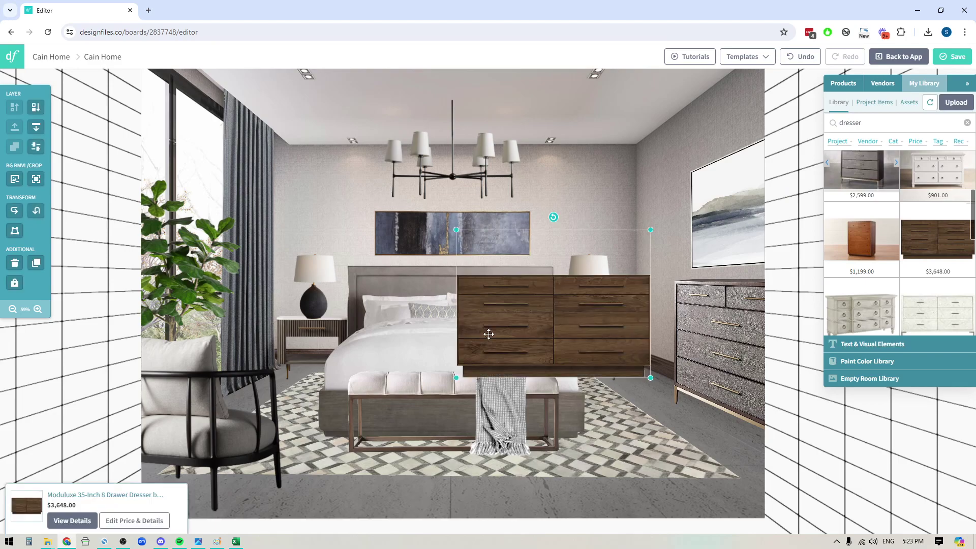
drag(549, 332, 455, 335)
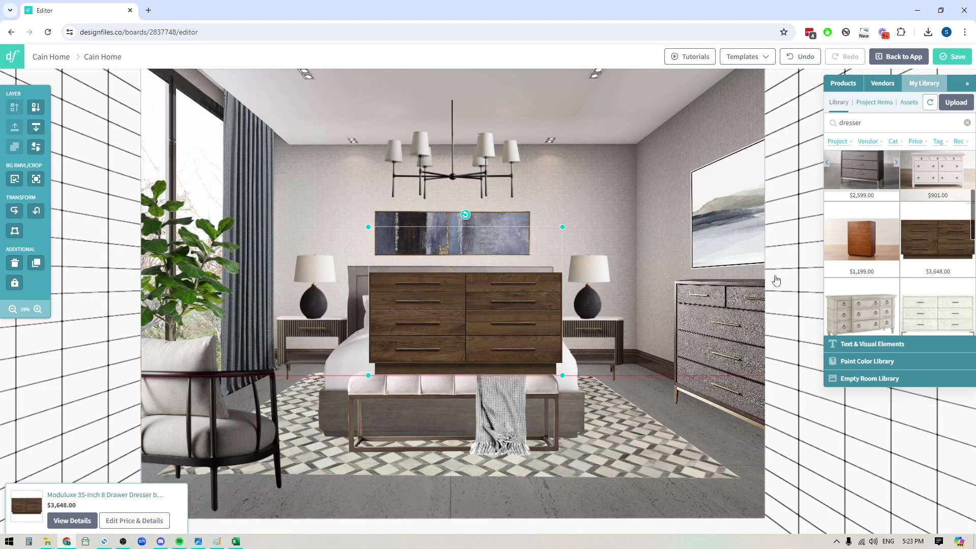
Step: Add another full-size grey Malone dresser ($2,599) and move it up and left
scroll(864, 219, up, 1)
drag(863, 218, 542, 251)
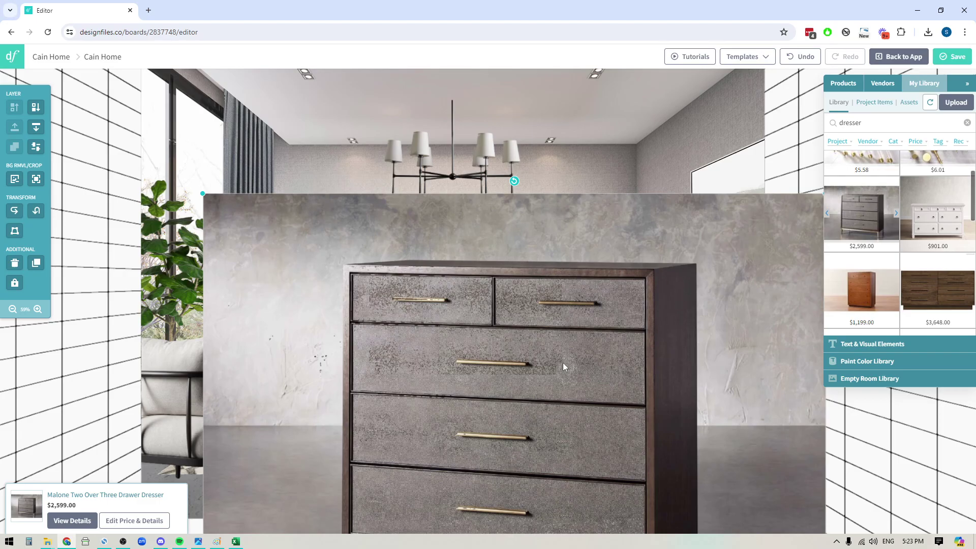
drag(563, 363, 493, 300)
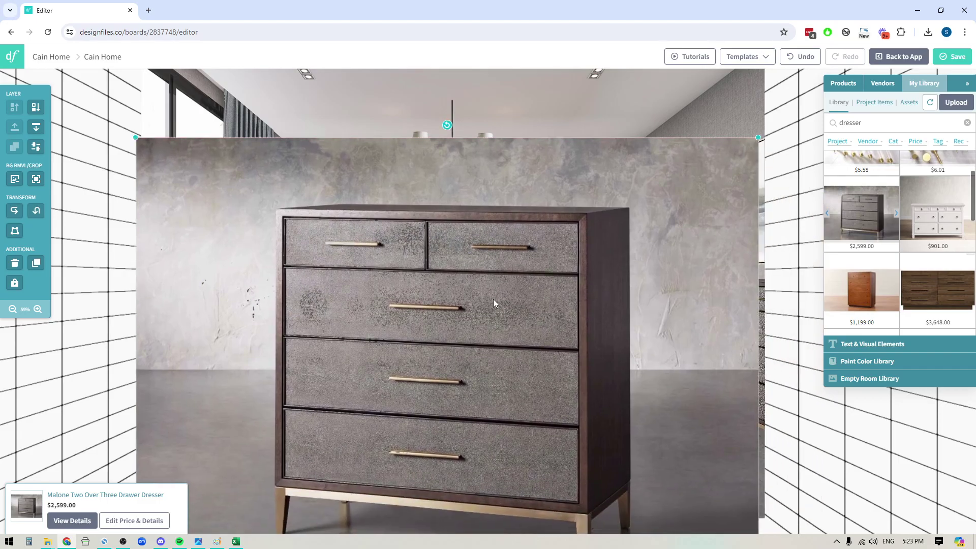